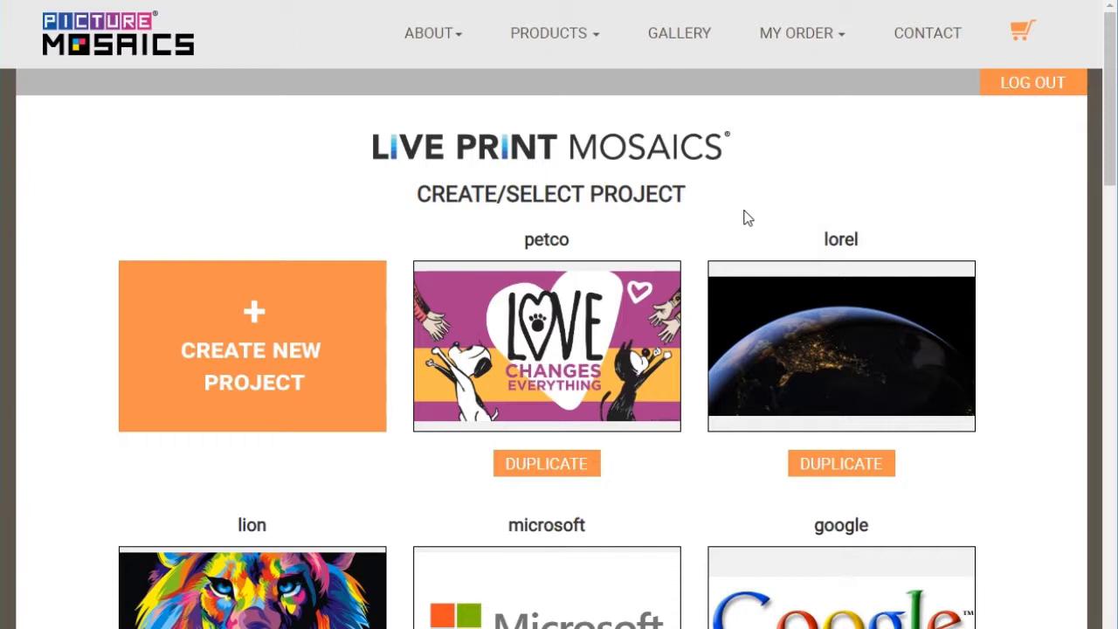
# Create a new project (Project17) and open its Build Config File page
pyautogui.click(327, 346)
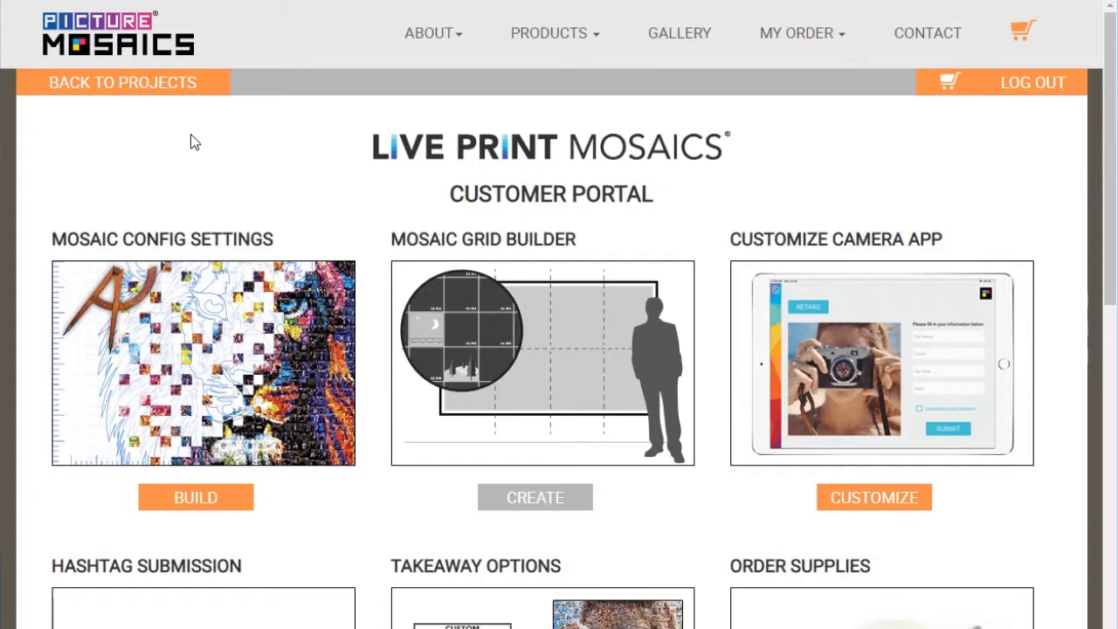
pyautogui.click(225, 498)
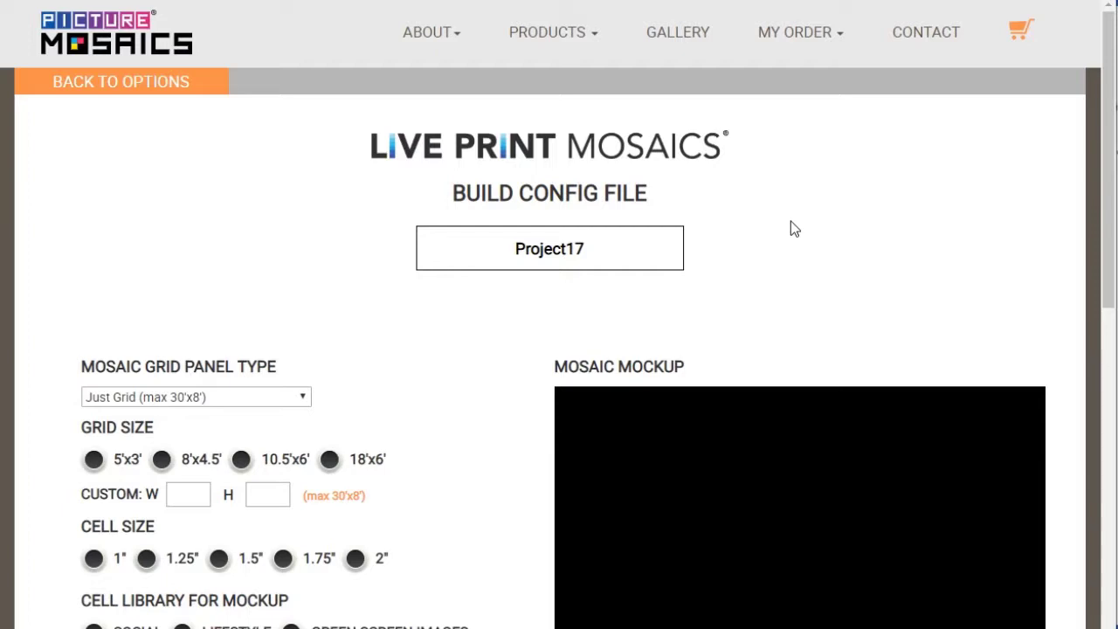
# Rename the config from Project17 to 'king'
pyautogui.click(646, 253)
pyautogui.press('BackSpace')
pyautogui.press('BackSpace')
pyautogui.press('BackSpace')
pyautogui.press('BackSpace')
pyautogui.press('BackSpace')
pyautogui.press('BackSpace')
pyautogui.press('BackSpace')
pyautogui.press('BackSpace')
pyautogui.press('BackSpace')
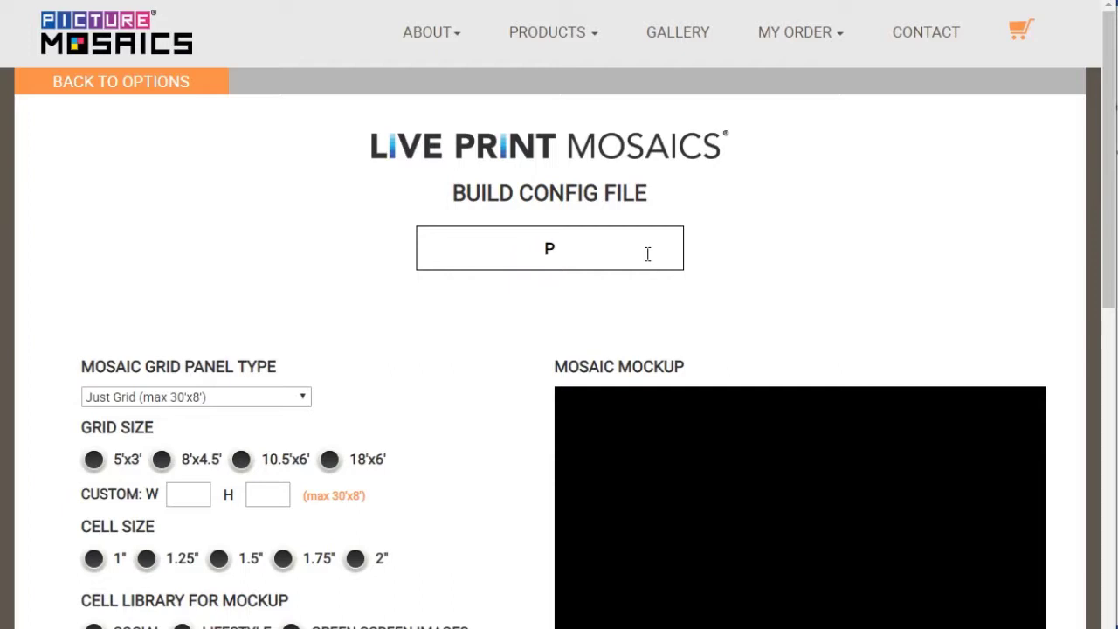
pyautogui.write('king')
# Choose Grid for Accordian Wall, 10'x6' size, 2" cells, and the SOCIAL and LIFESTYLE libraries
pyautogui.click(299, 398)
pyautogui.click(295, 431)
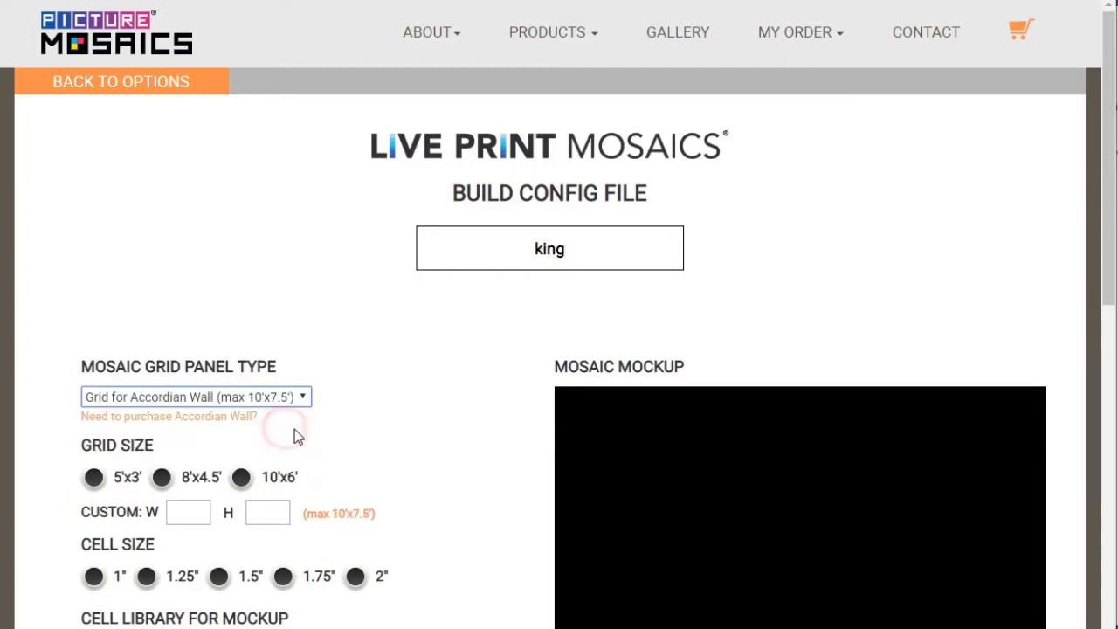
pyautogui.scroll(-2, 295, 429)
pyautogui.click(243, 389)
pyautogui.scroll(-2, 376, 430)
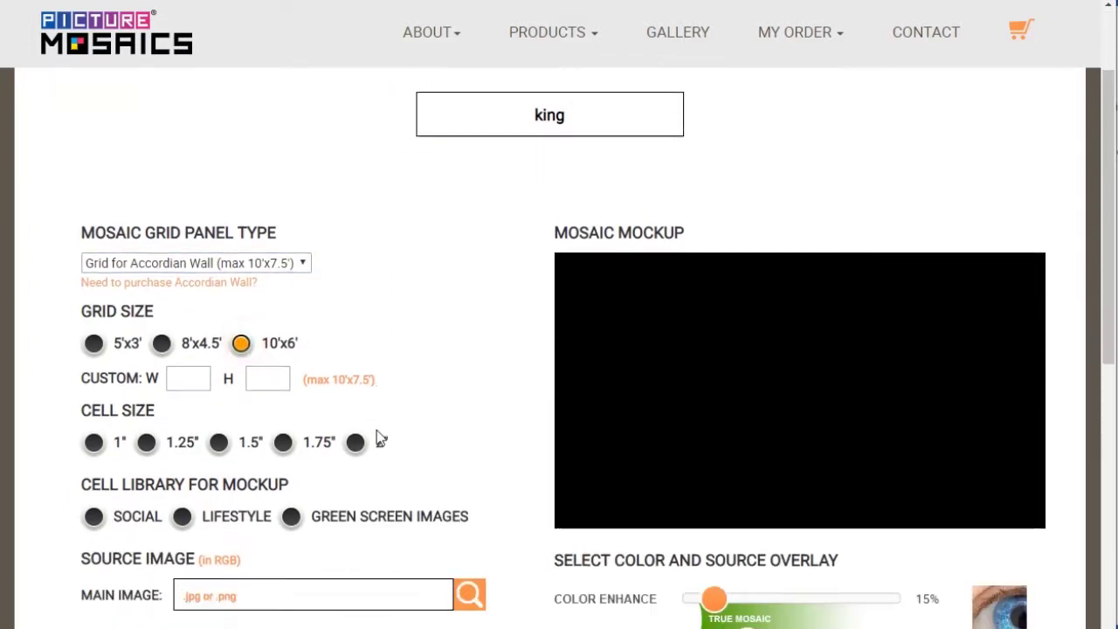
pyautogui.click(357, 404)
pyautogui.scroll(-2, 372, 441)
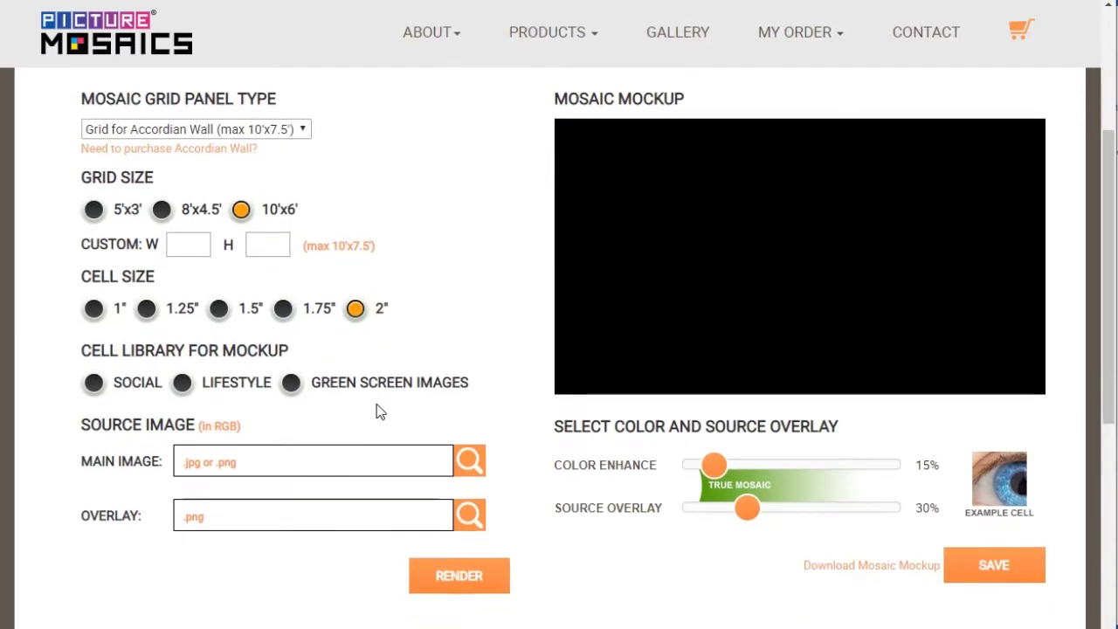
pyautogui.click(89, 389)
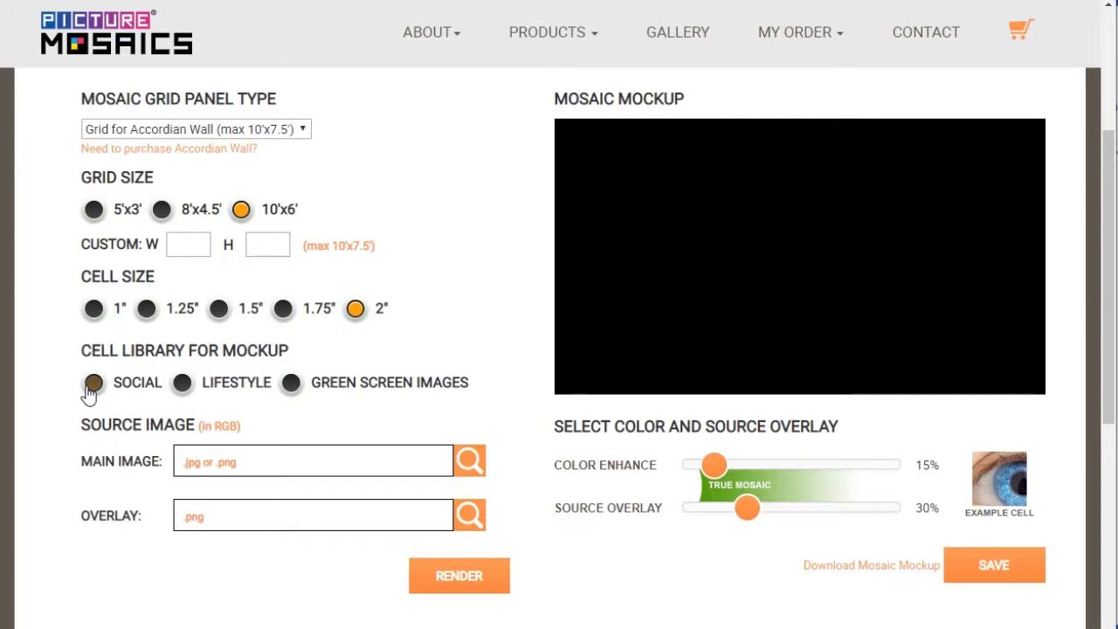
pyautogui.click(179, 390)
pyautogui.hotkey('alt', 'Tab')
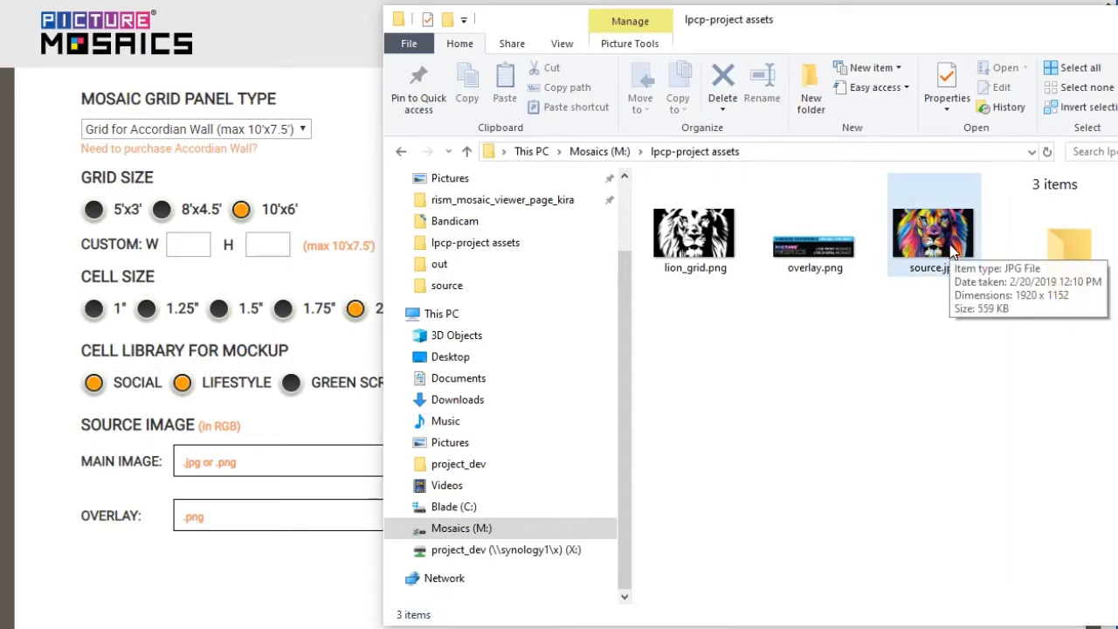
# Drag source.jpg from the lpcp-project assets folder onto the Main Image field
pyautogui.moveTo(954, 251); pyautogui.dragTo(280, 483)
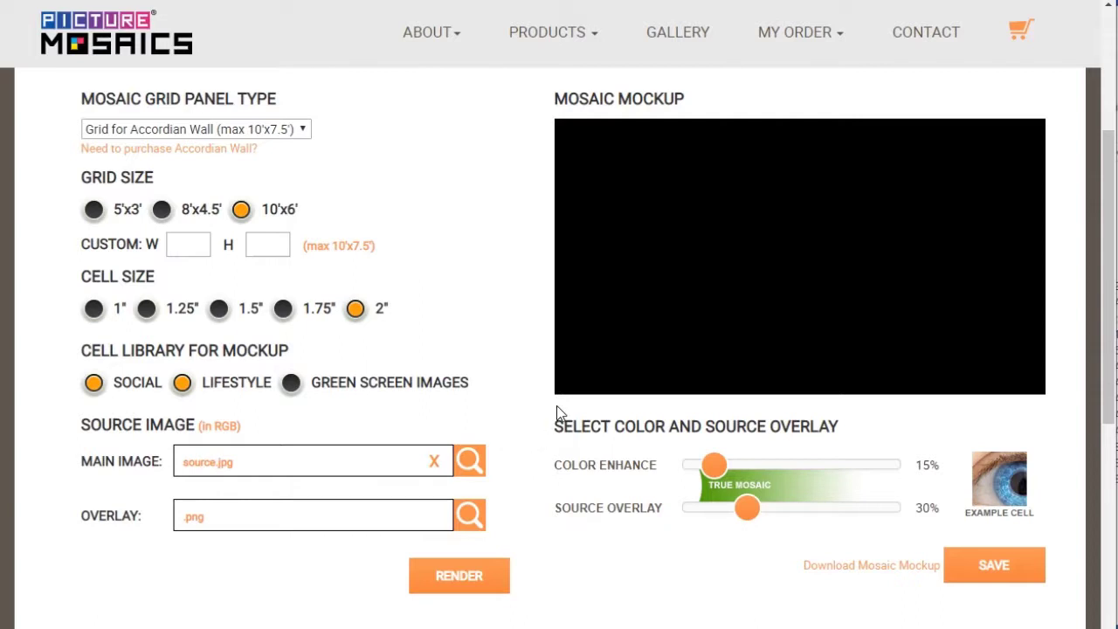
# Render the lion preview, set Color Enhance to 20% and Source Overlay to 35%, then save
pyautogui.click(479, 578)
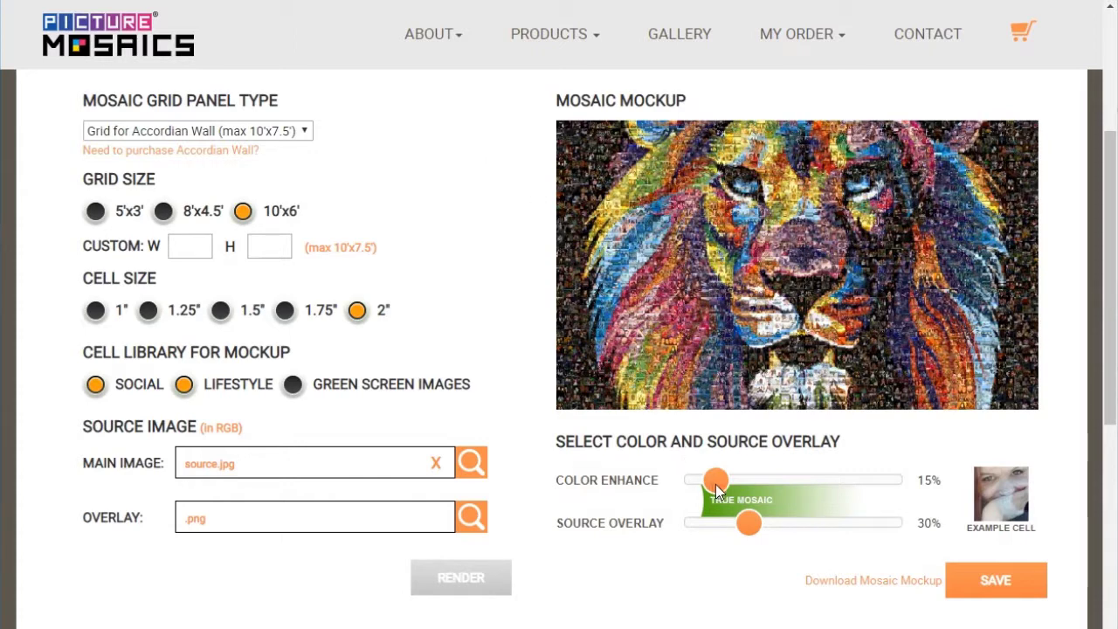
pyautogui.moveTo(715, 484); pyautogui.dragTo(725, 484)
pyautogui.click(751, 533)
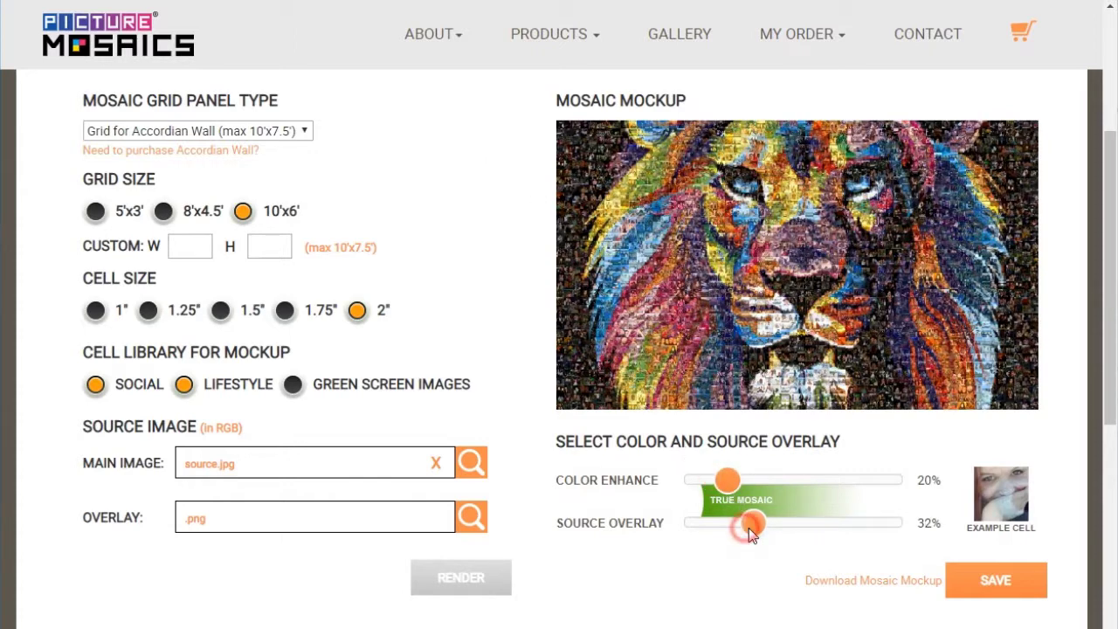
pyautogui.moveTo(751, 528); pyautogui.dragTo(755, 526)
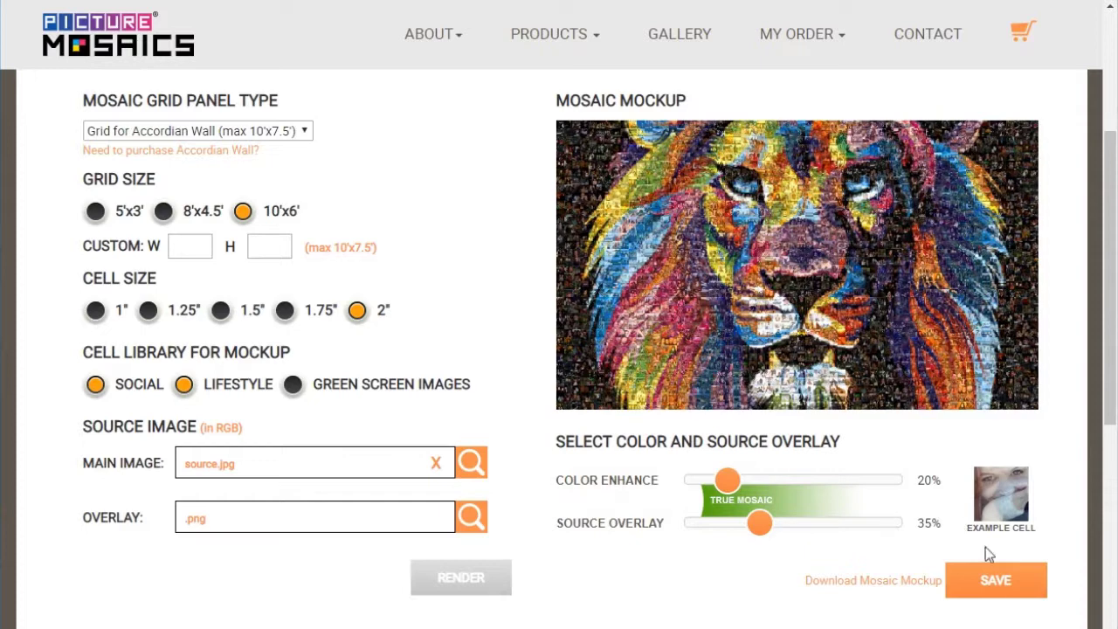
pyautogui.click(1025, 594)
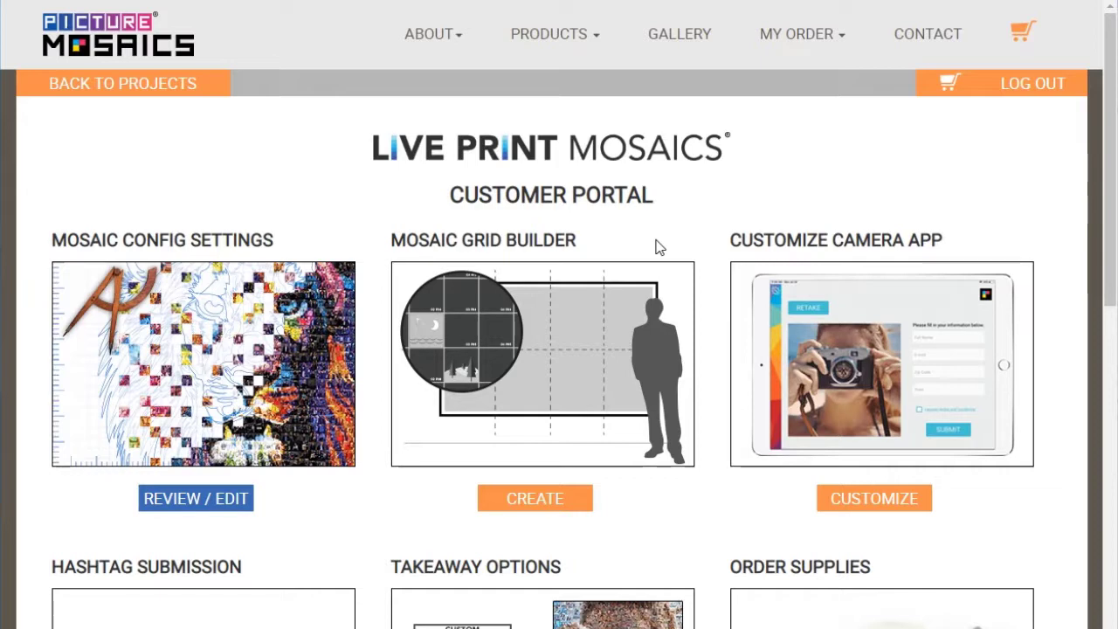
# Open the grid panel builder and use lion_grid.png as the grid background
pyautogui.click(549, 500)
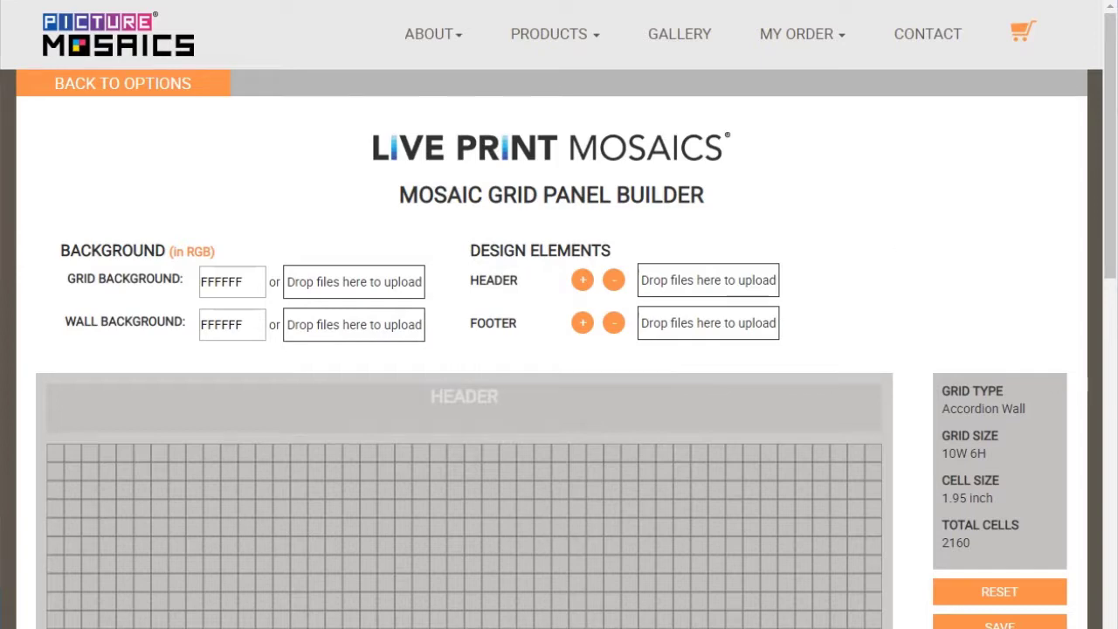
pyautogui.hotkey('alt', 'Tab')
pyautogui.moveTo(690, 244); pyautogui.dragTo(362, 292)
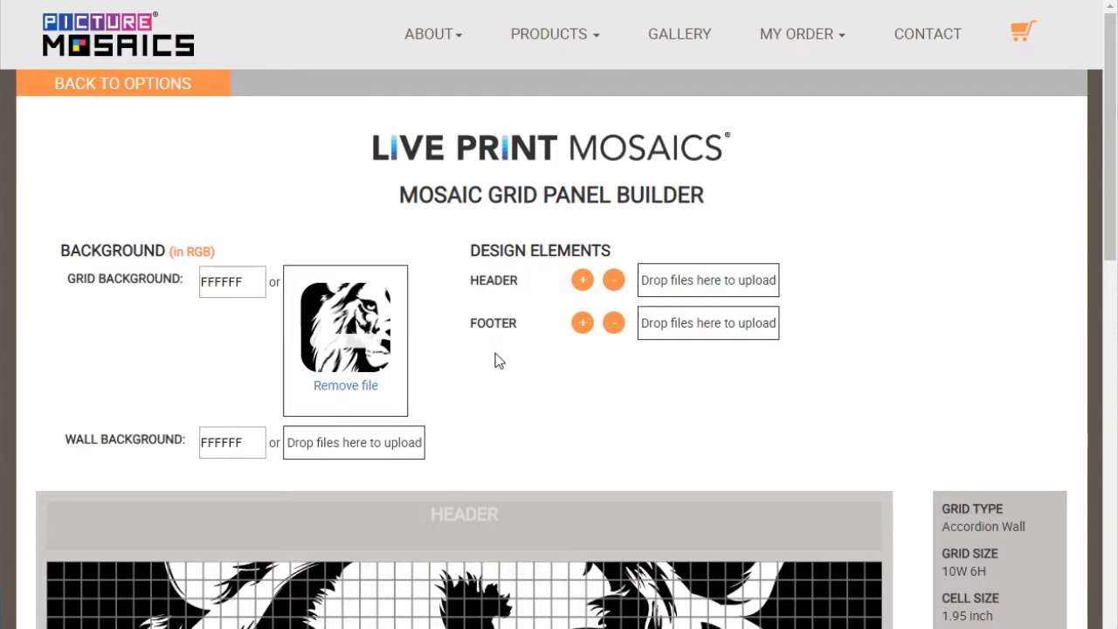
pyautogui.scroll(-1, 494, 361)
# Set the wall background colour to 000000, save the grid layout, and return to the Customer Portal
pyautogui.click(251, 358)
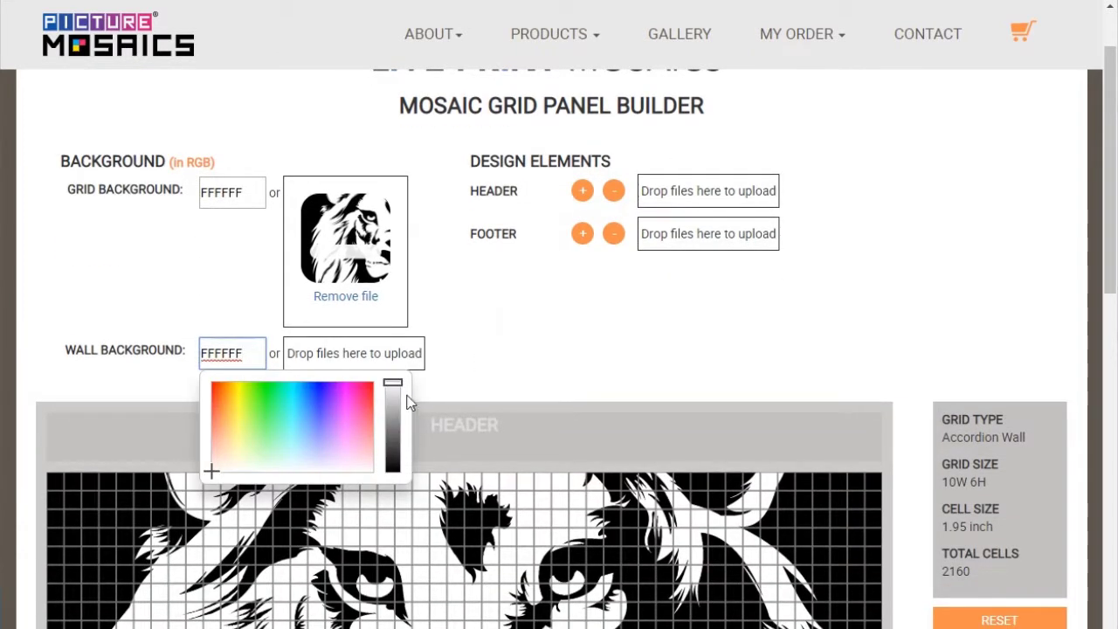
pyautogui.moveTo(392, 385); pyautogui.dragTo(399, 486)
pyautogui.scroll(-3, 582, 363)
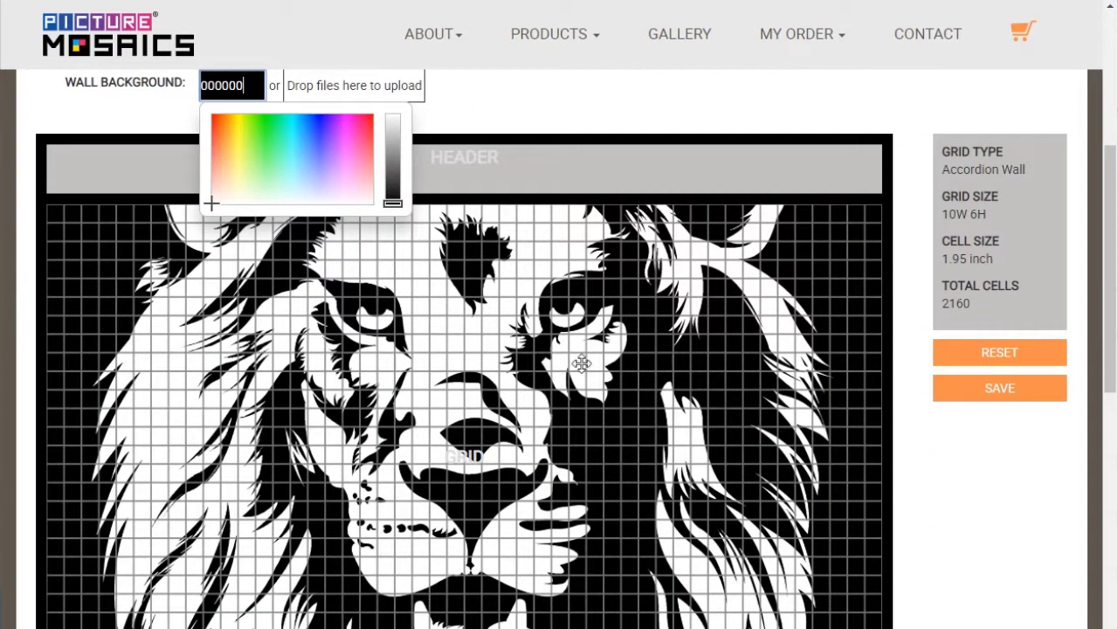
pyautogui.scroll(3, 582, 364)
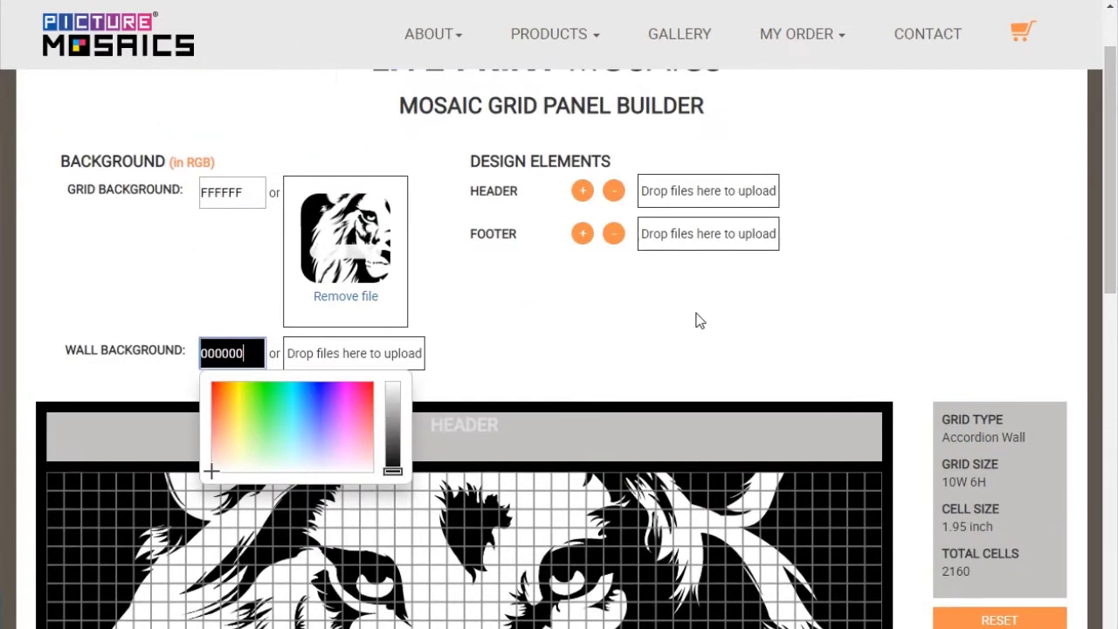
pyautogui.click(696, 315)
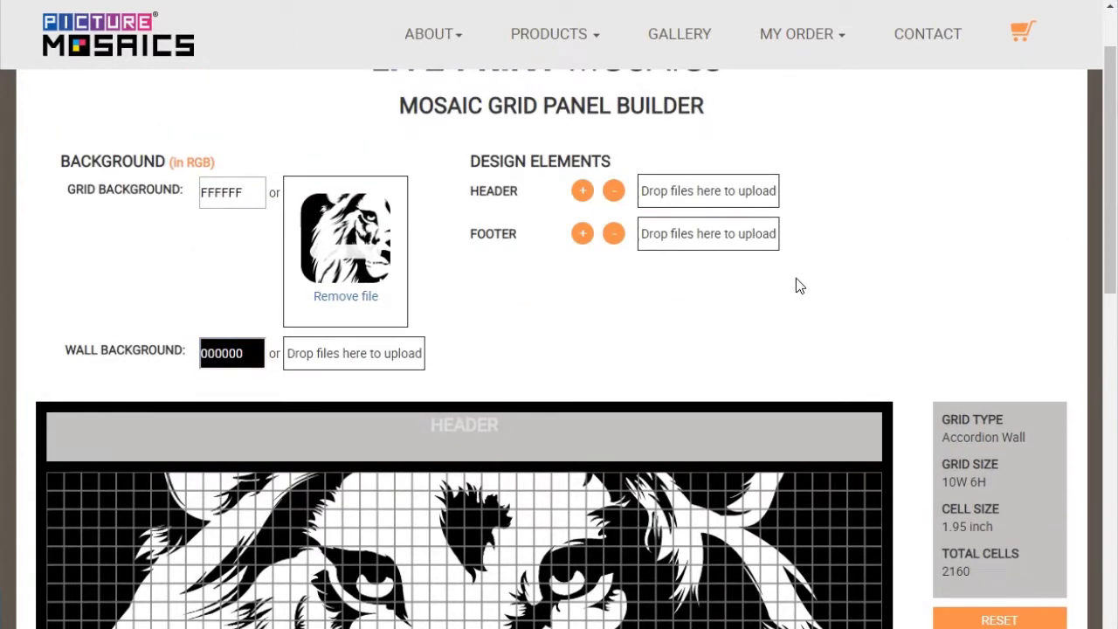
pyautogui.scroll(-2, 796, 285)
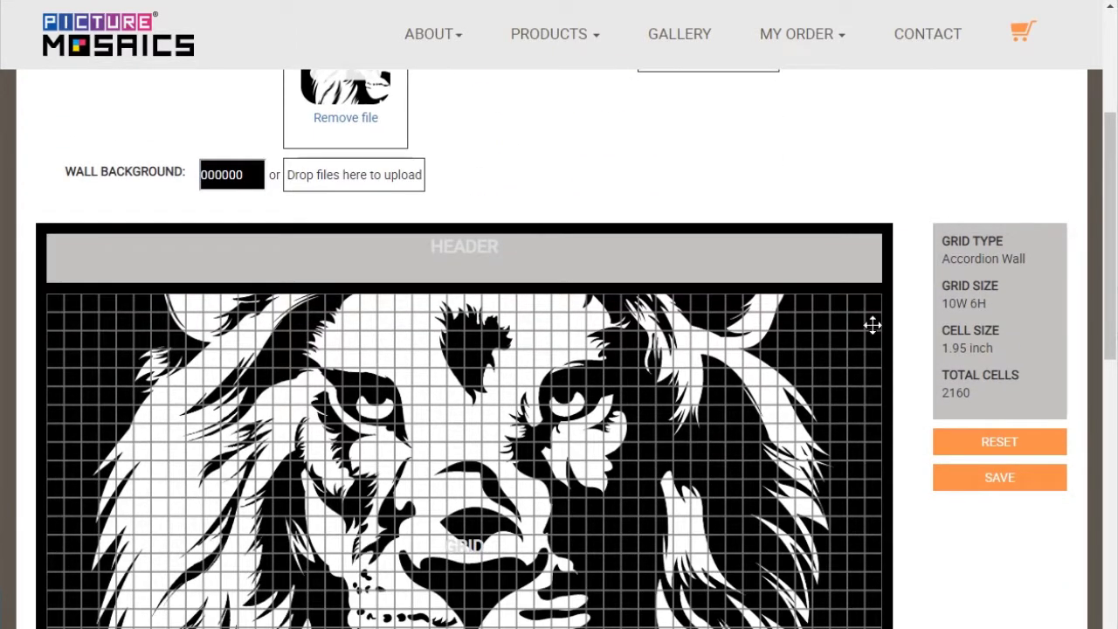
pyautogui.scroll(-4, 873, 325)
pyautogui.scroll(2, 970, 358)
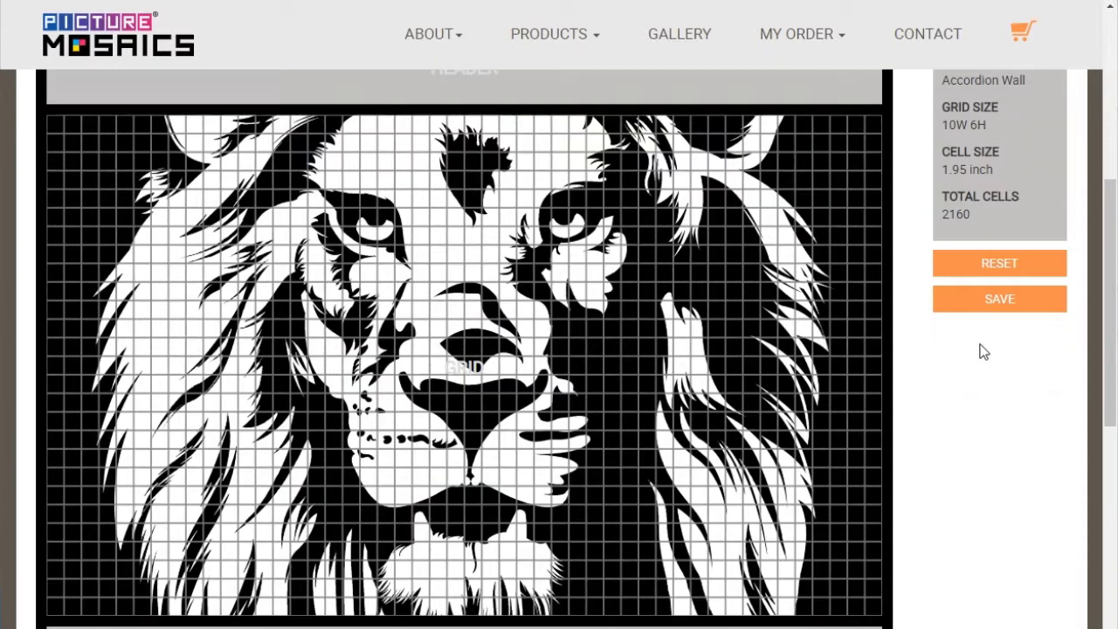
pyautogui.scroll(2, 970, 350)
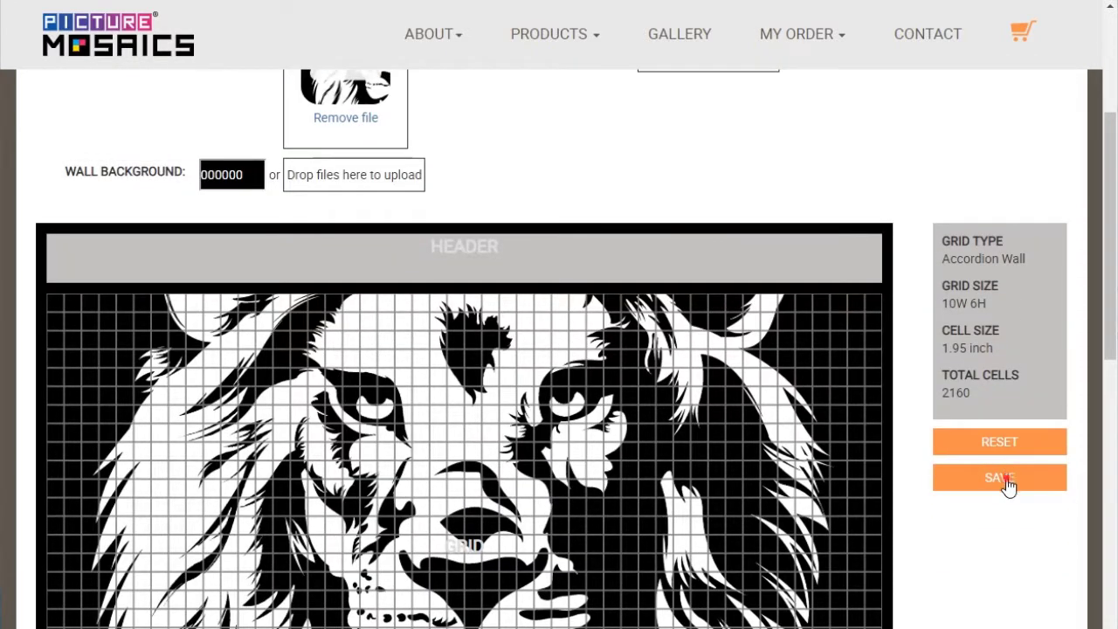
pyautogui.click(1009, 483)
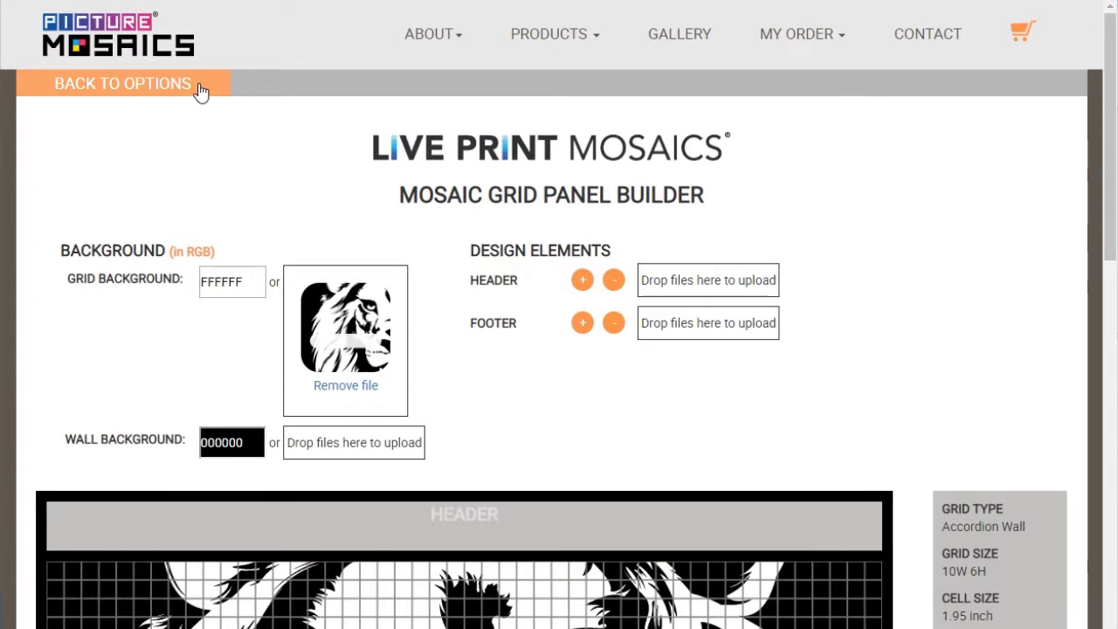
pyautogui.click(200, 90)
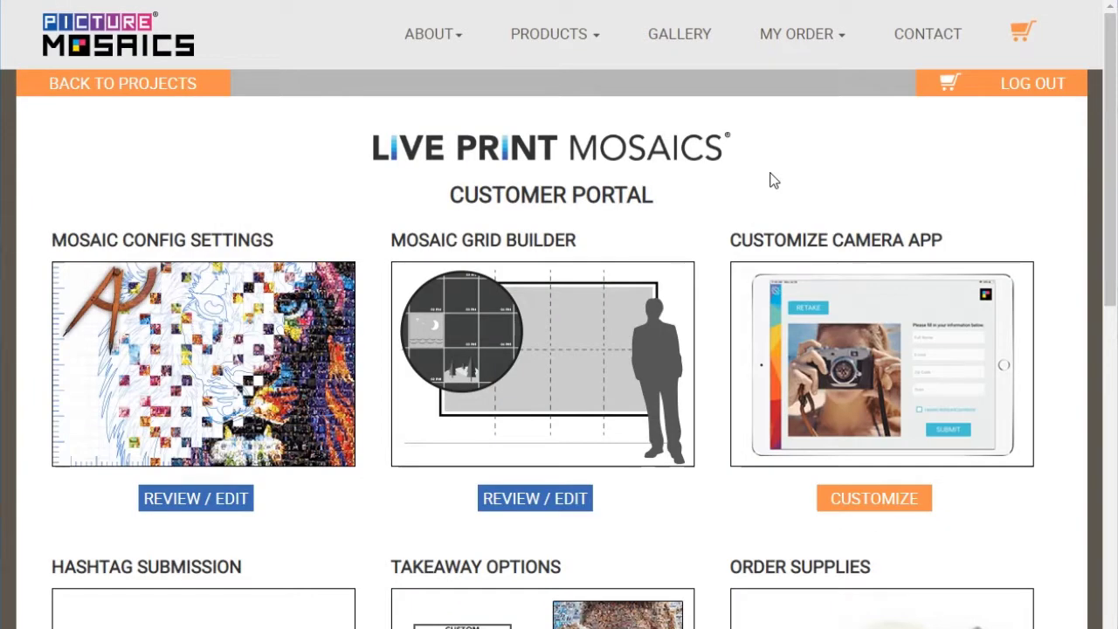
# Save camera app options with Front Facing and Timer on, MosaiCapture and Green Screen off
pyautogui.click(859, 500)
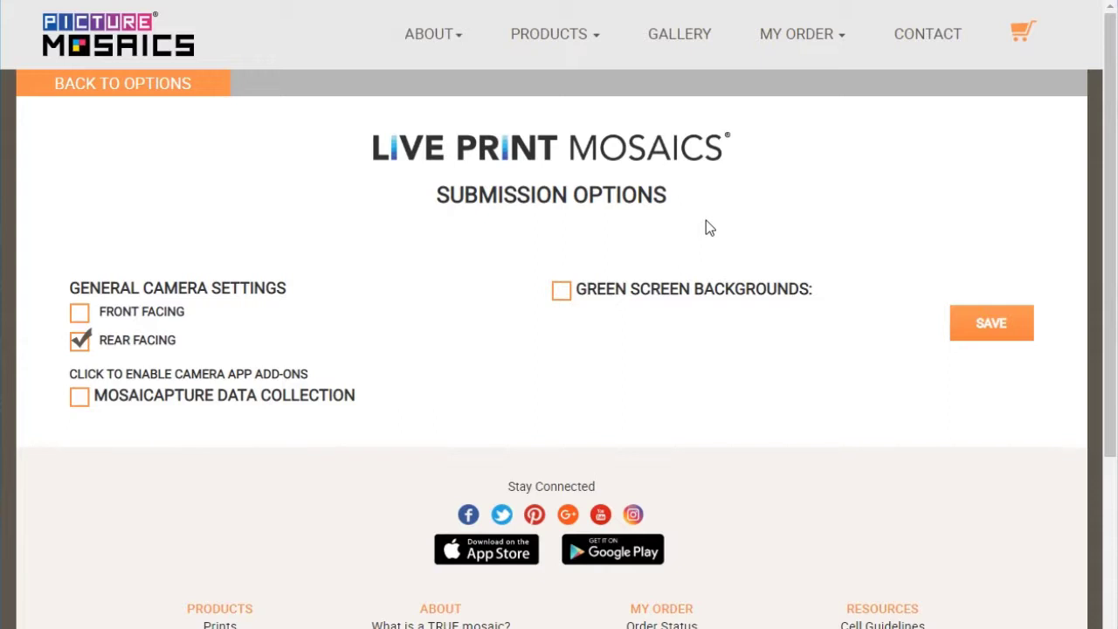
pyautogui.click(80, 315)
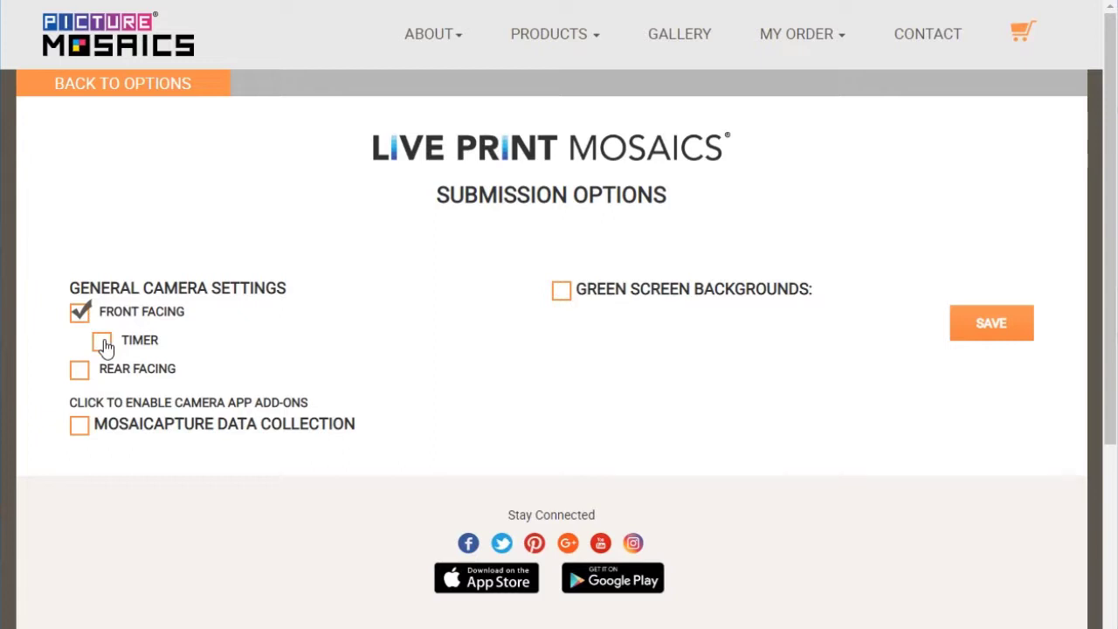
pyautogui.click(103, 342)
pyautogui.click(81, 426)
pyautogui.click(78, 427)
pyautogui.click(563, 295)
pyautogui.click(563, 294)
pyautogui.click(1024, 337)
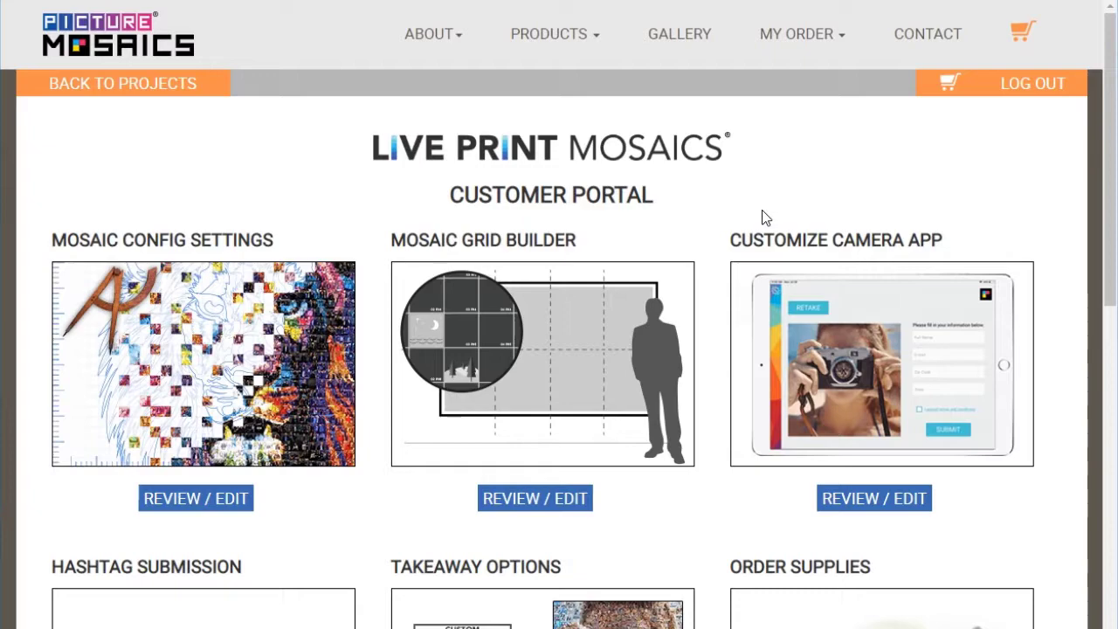
# Open the takeaway options and try the Stickers, Large Branded and MosaicMe options, leaving all off
pyautogui.scroll(-5, 761, 217)
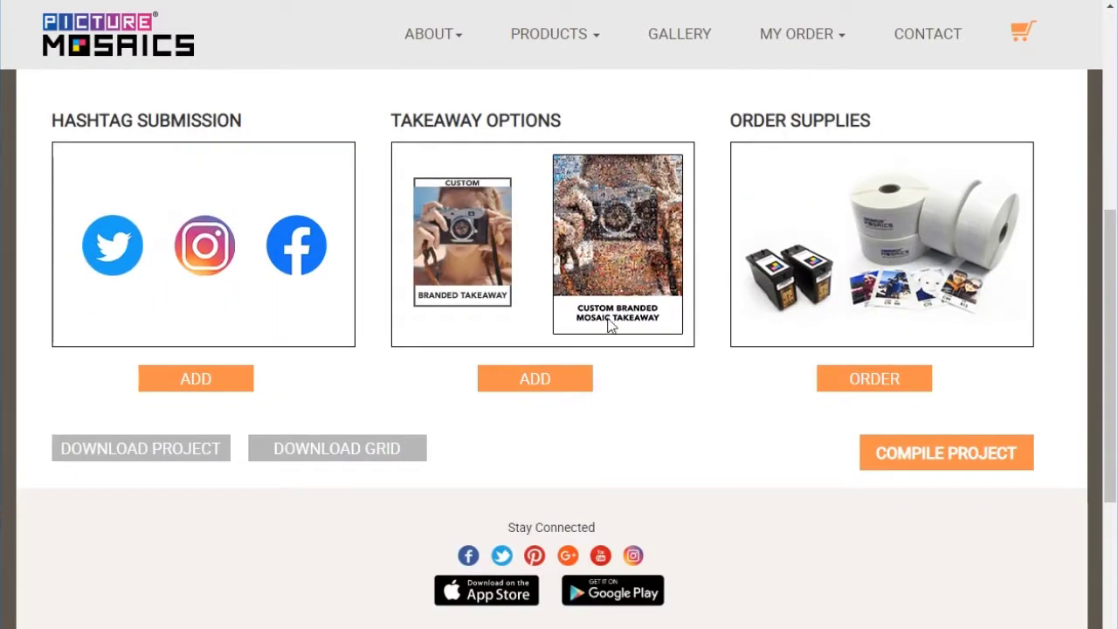
pyautogui.click(548, 379)
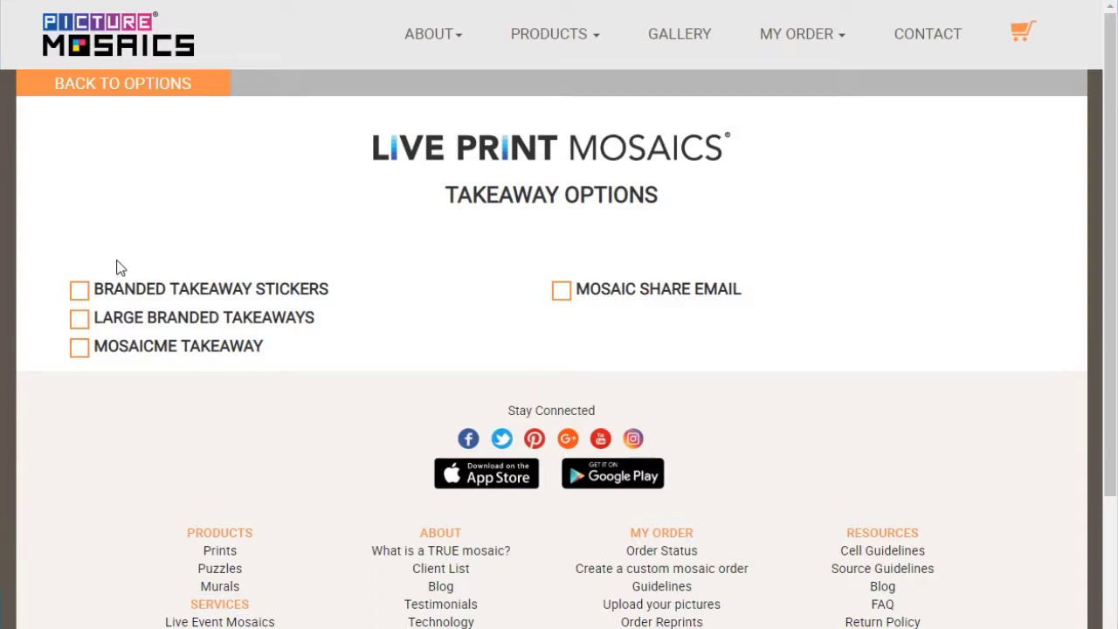
pyautogui.click(81, 294)
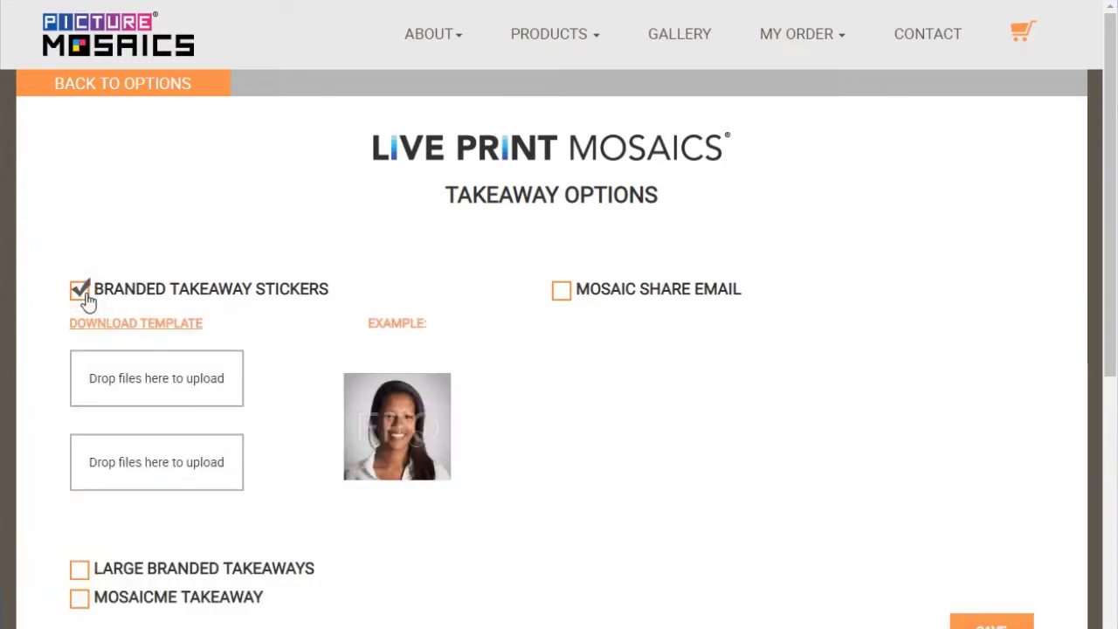
pyautogui.click(82, 293)
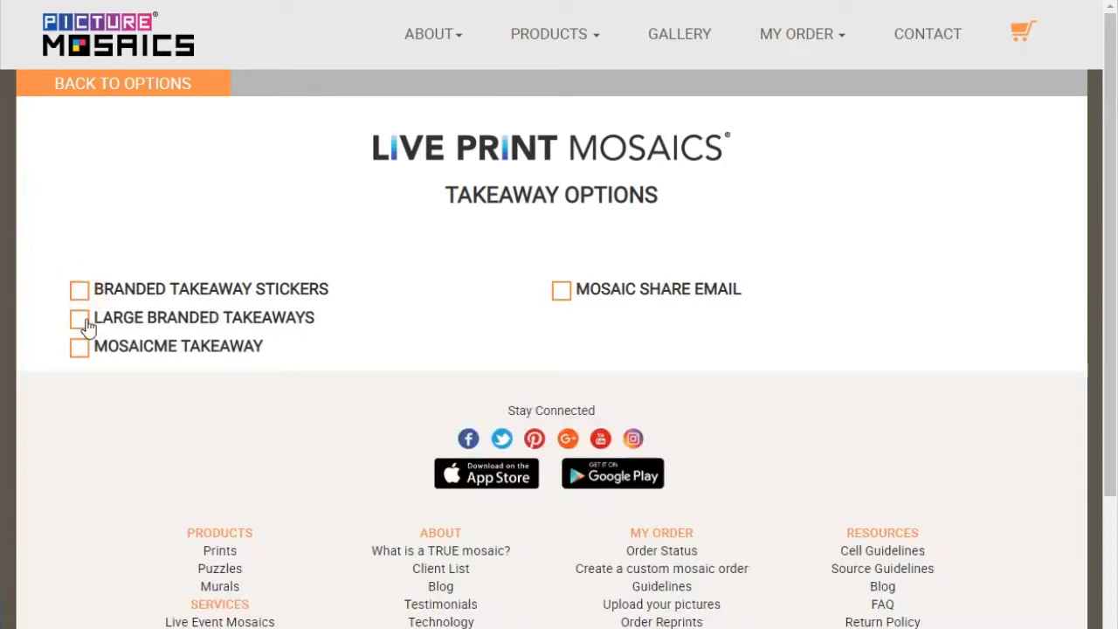
pyautogui.click(81, 322)
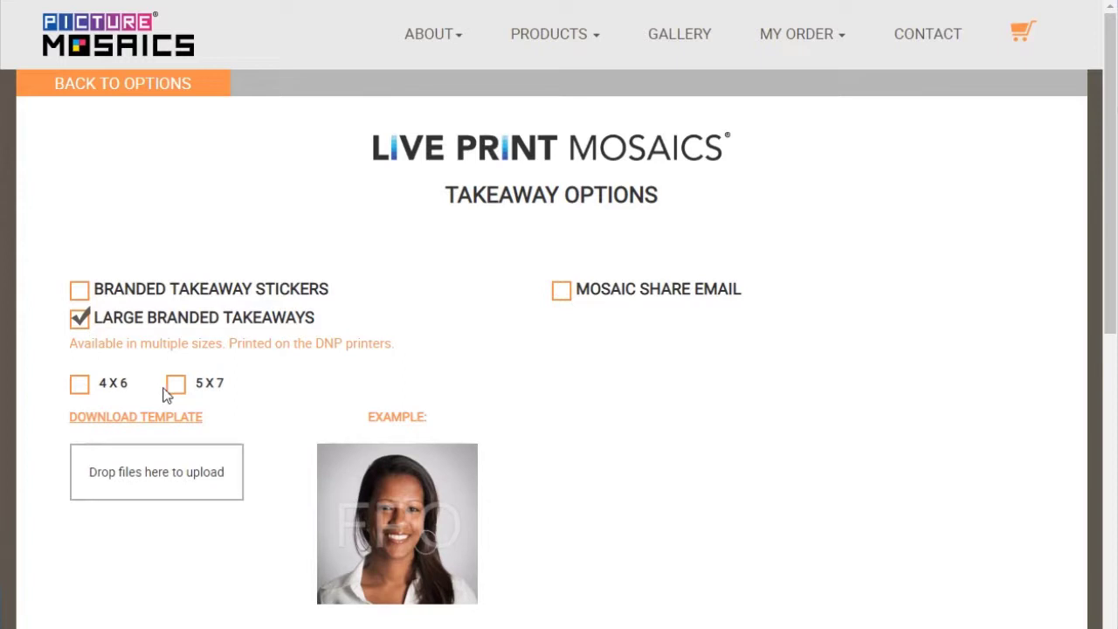
pyautogui.click(82, 323)
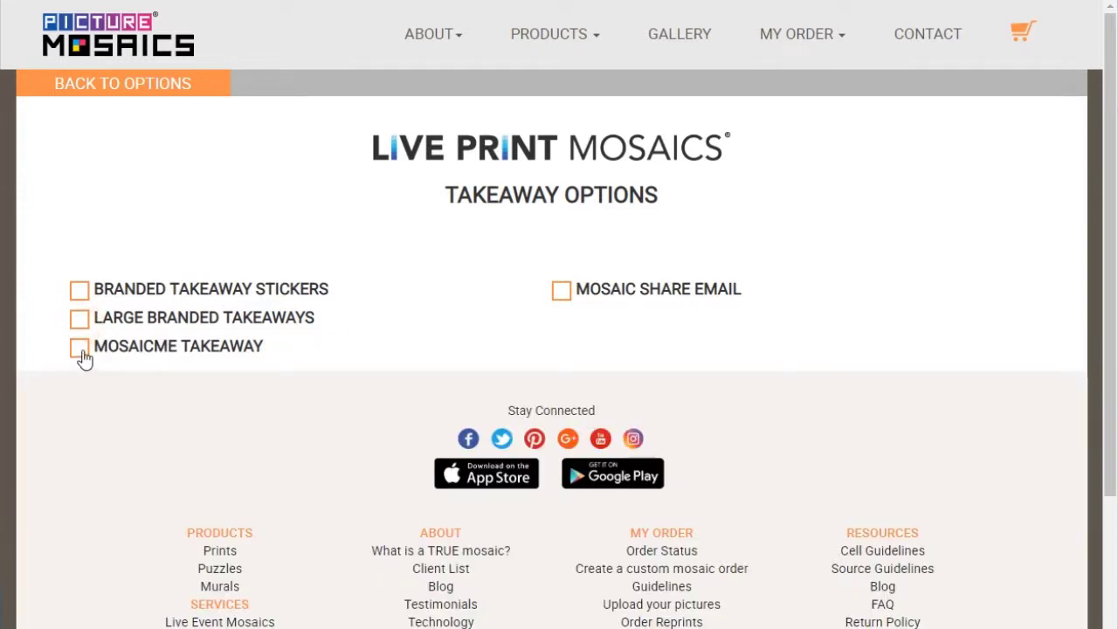
pyautogui.click(81, 350)
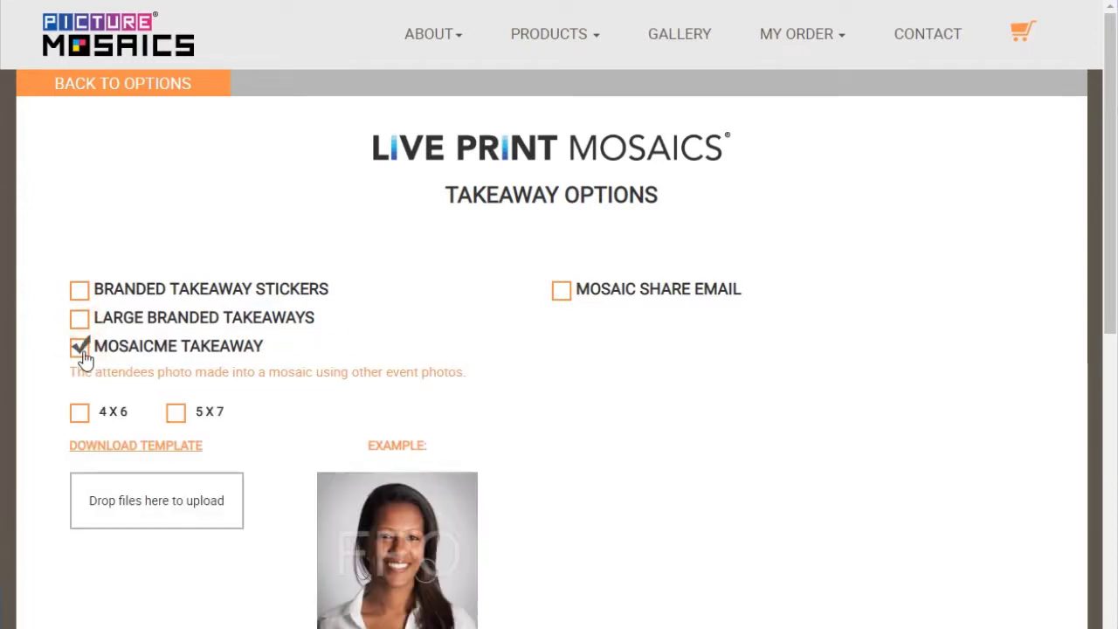
pyautogui.click(82, 349)
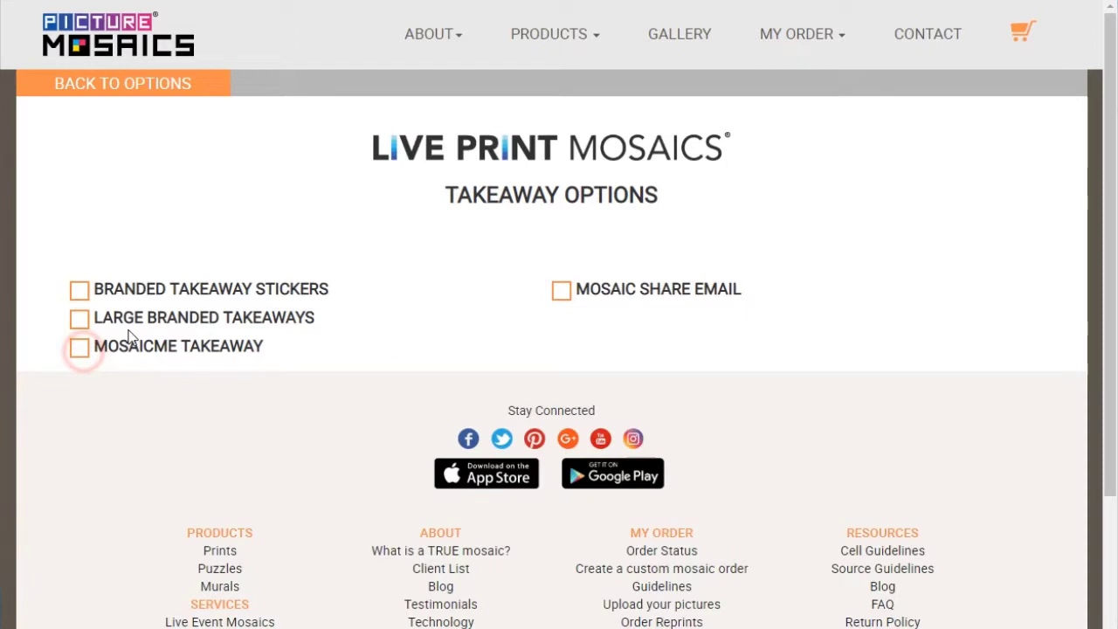
# Select Large Branded Takeaways at 5 X 7 and upload overlay.png as the template
pyautogui.click(81, 321)
pyautogui.click(184, 388)
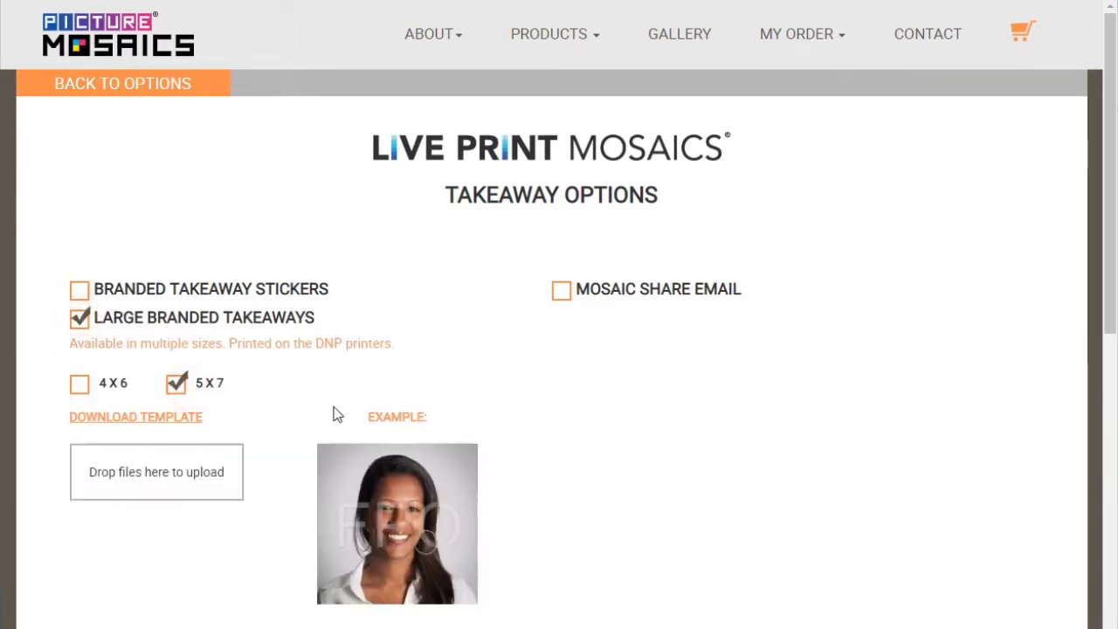
pyautogui.hotkey('alt', 'Tab')
pyautogui.click(817, 248)
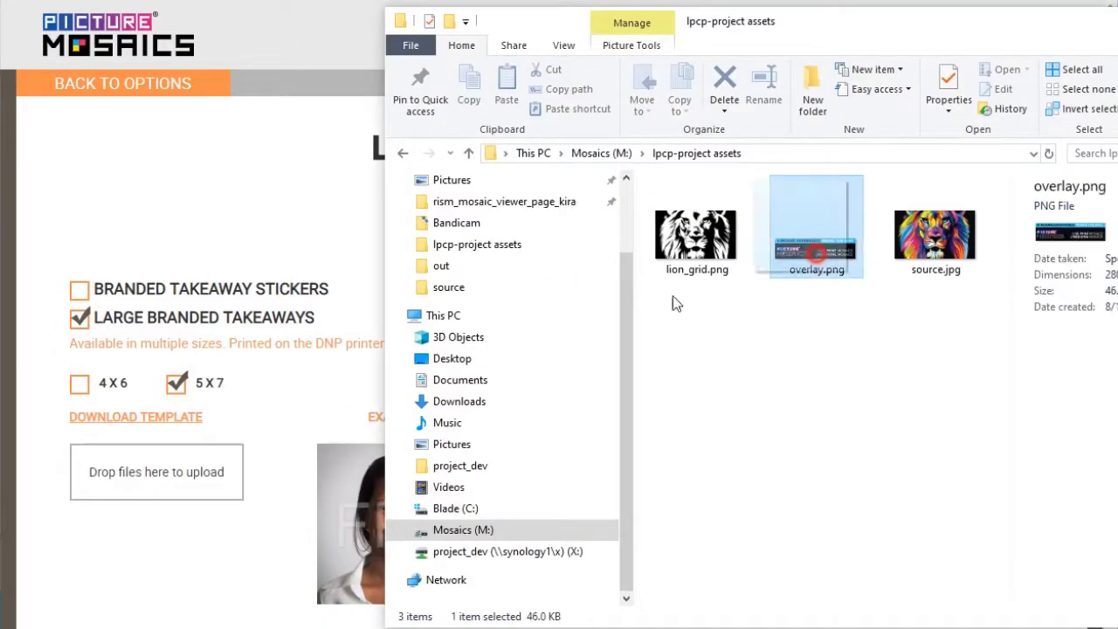
pyautogui.moveTo(817, 236); pyautogui.dragTo(168, 462)
pyautogui.scroll(-2, 594, 402)
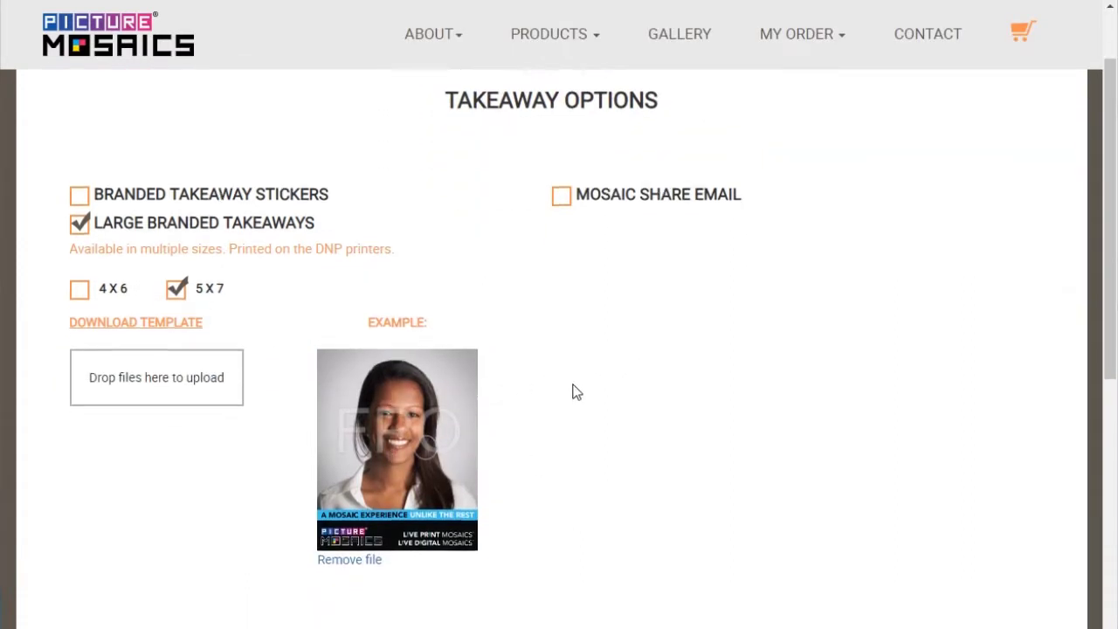
# Save the takeaway options and scroll the Customer Portal to the Order Supplies section
pyautogui.scroll(-2, 612, 393)
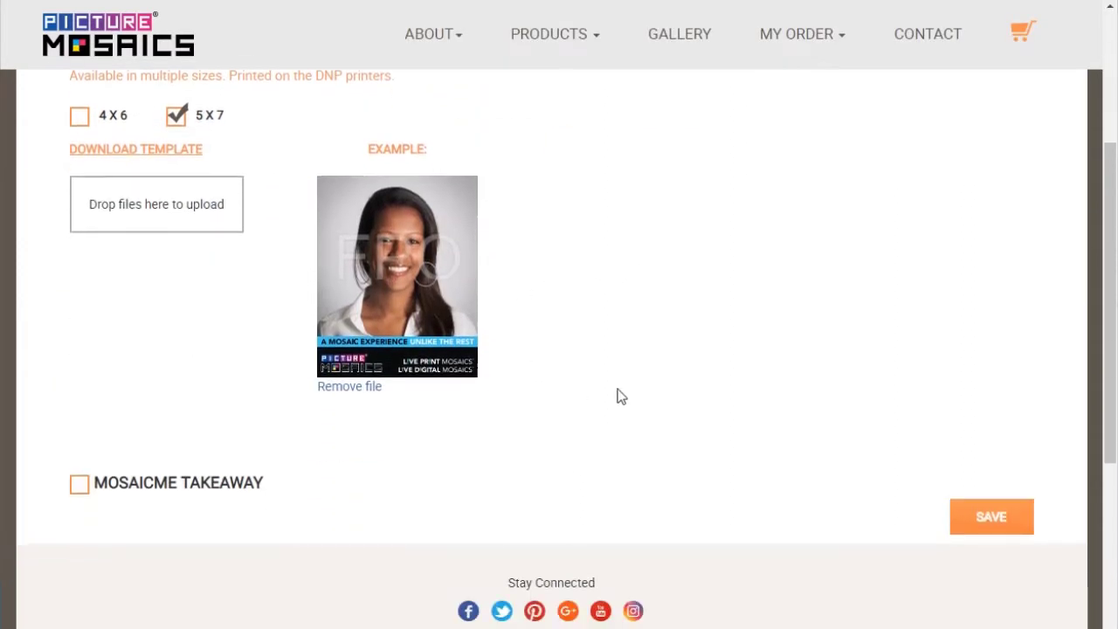
pyautogui.click(985, 520)
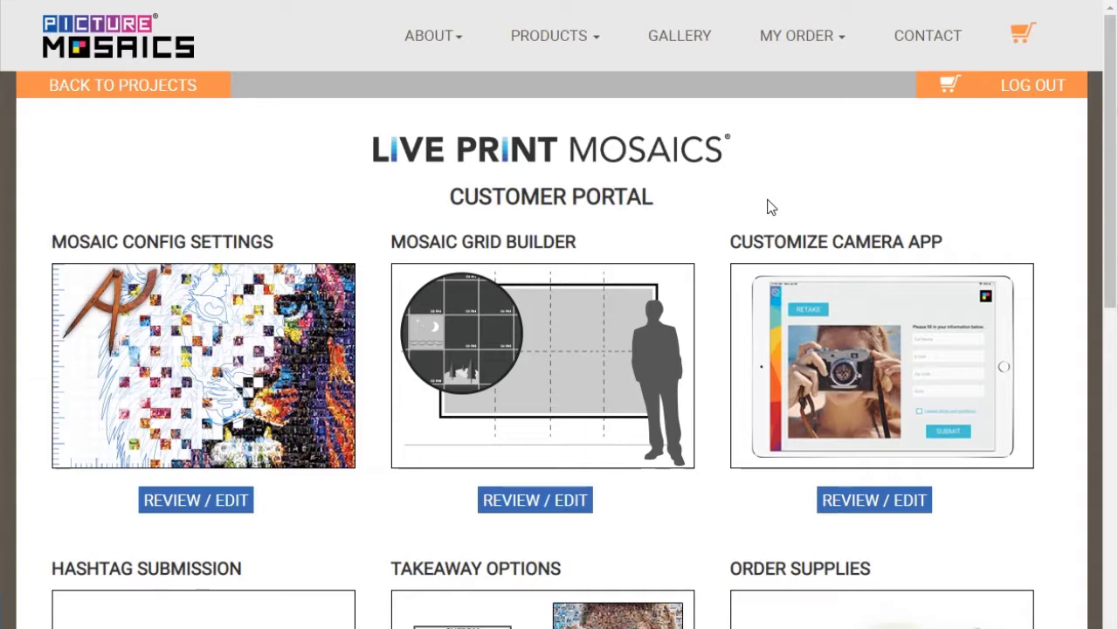
pyautogui.scroll(-3, 734, 401)
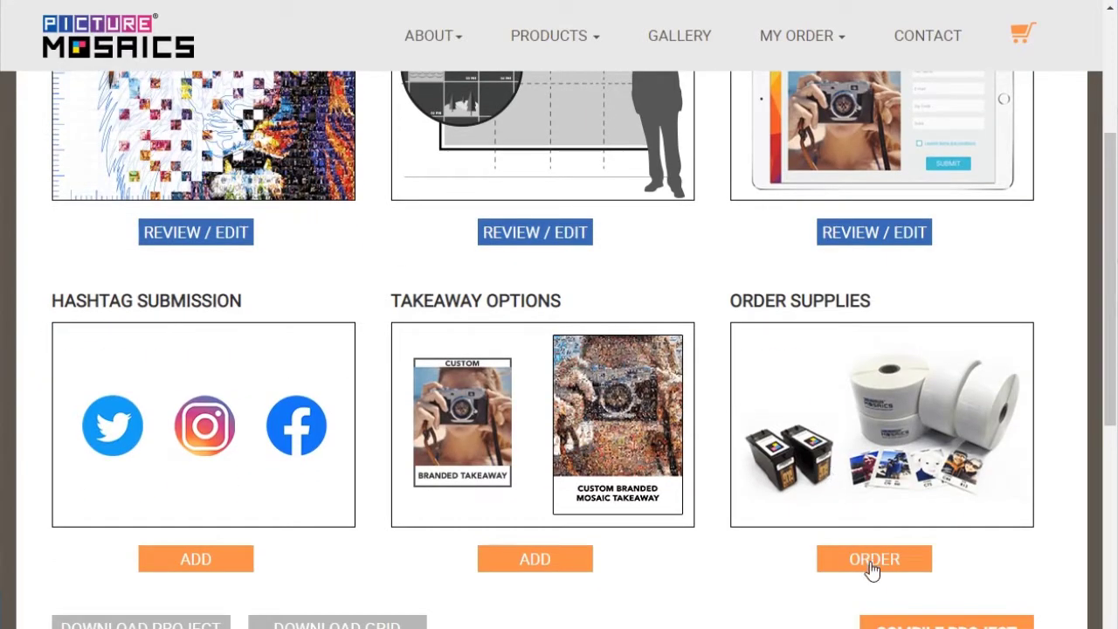
pyautogui.click(871, 563)
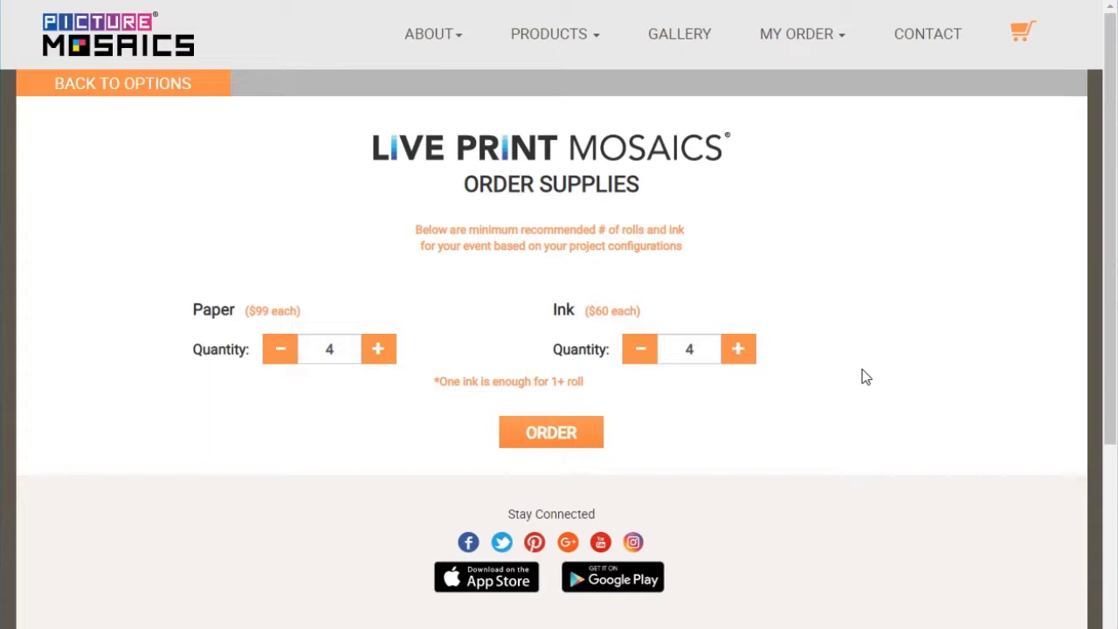
pyautogui.click(201, 98)
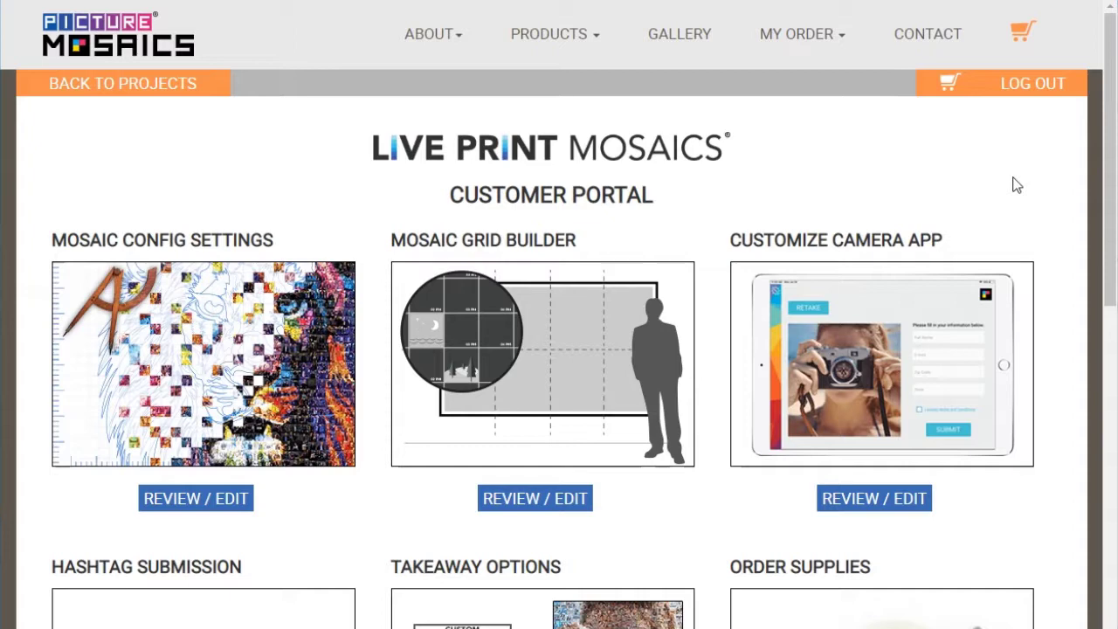
# Scroll down the Customer Portal and start the mosaic grid file download
pyautogui.scroll(-6, 1013, 183)
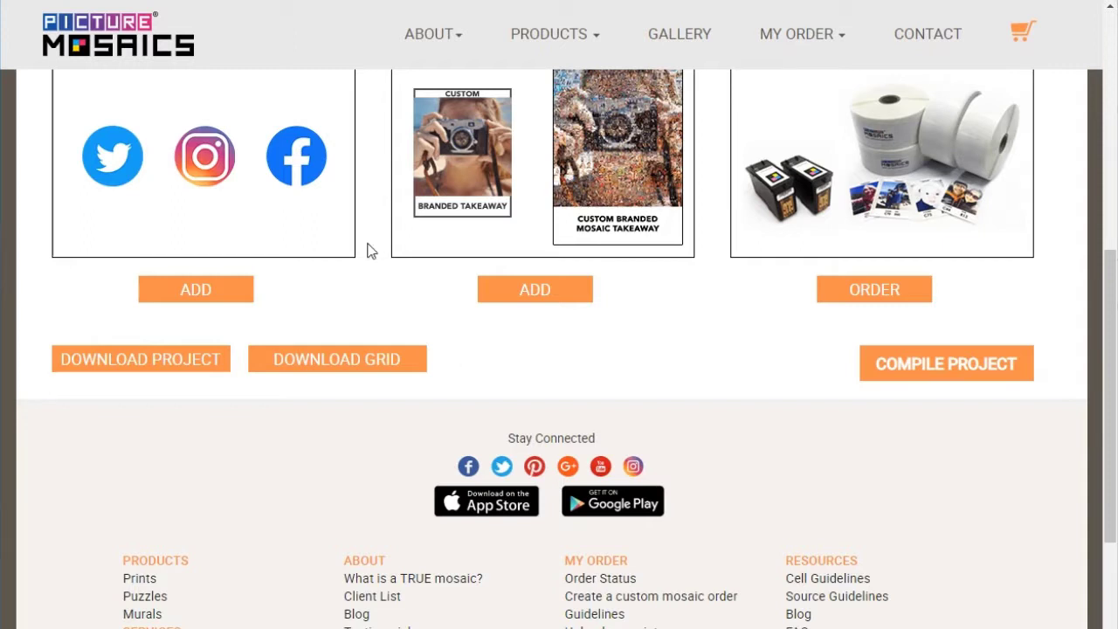
pyautogui.click(107, 367)
pyautogui.click(384, 372)
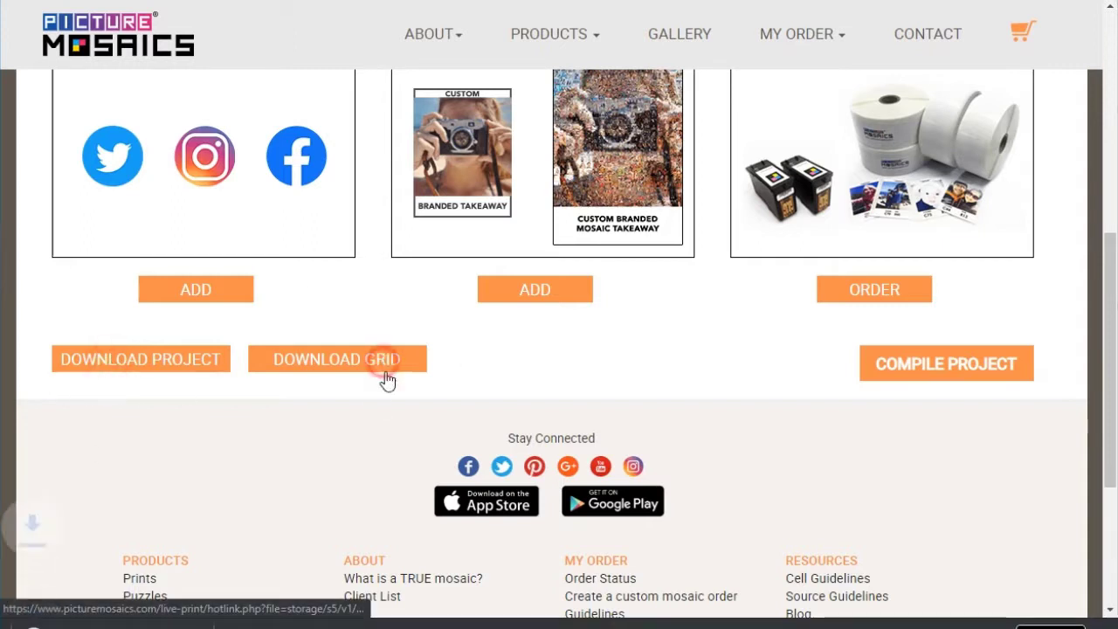